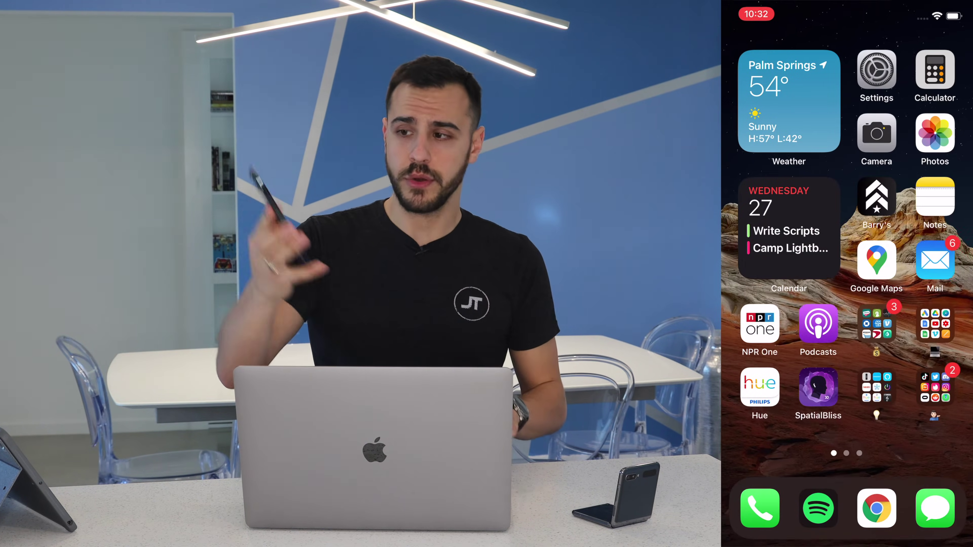
- Go to the Apple ID's iCloud settings in iOS Settings, where Contacts sync is on
left_click(877, 70)
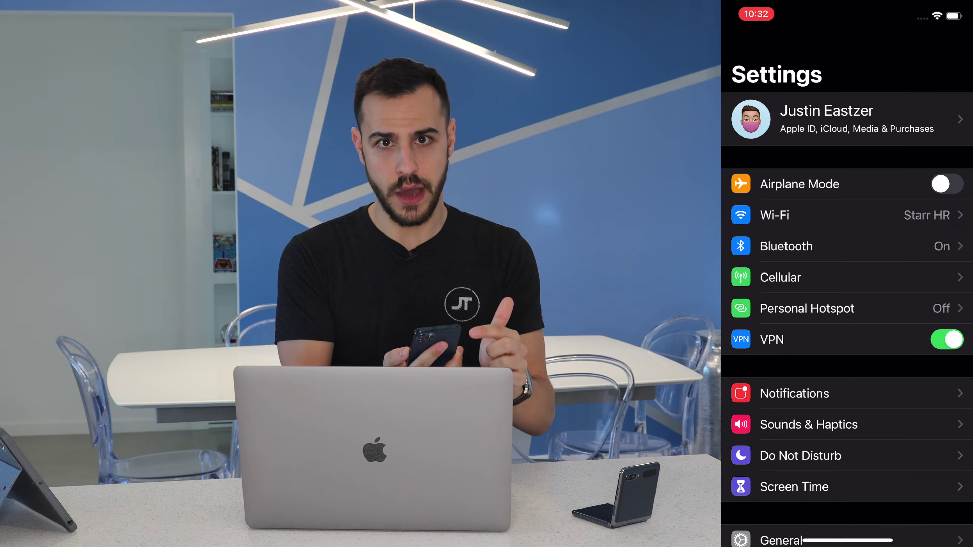
left_click(843, 119)
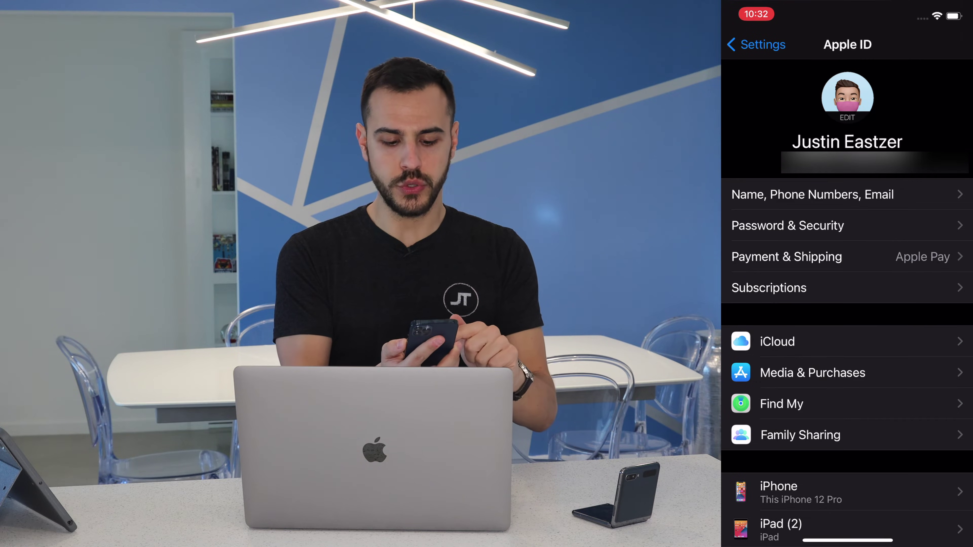
left_click(777, 341)
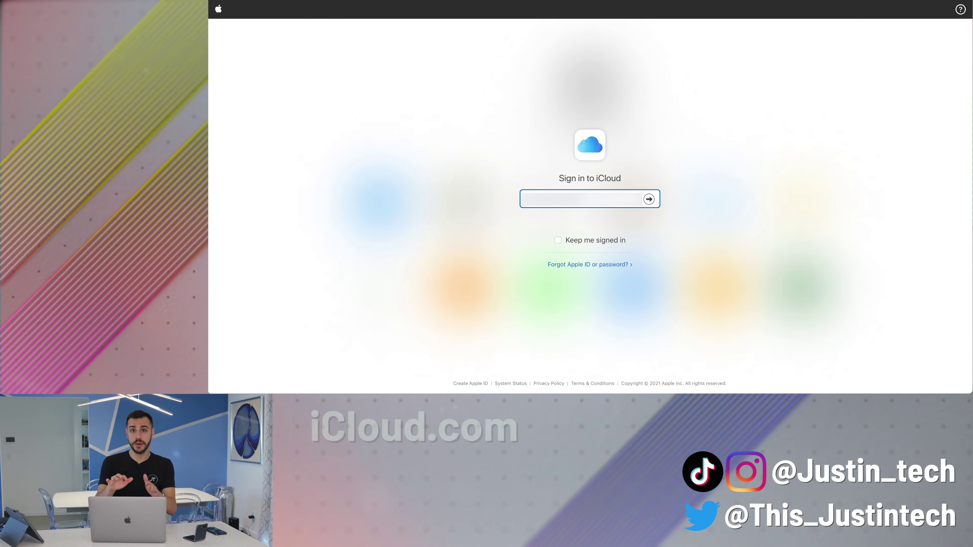
- Submit the Apple ID and enter the account password to sign in to iCloud.com
key("Return")
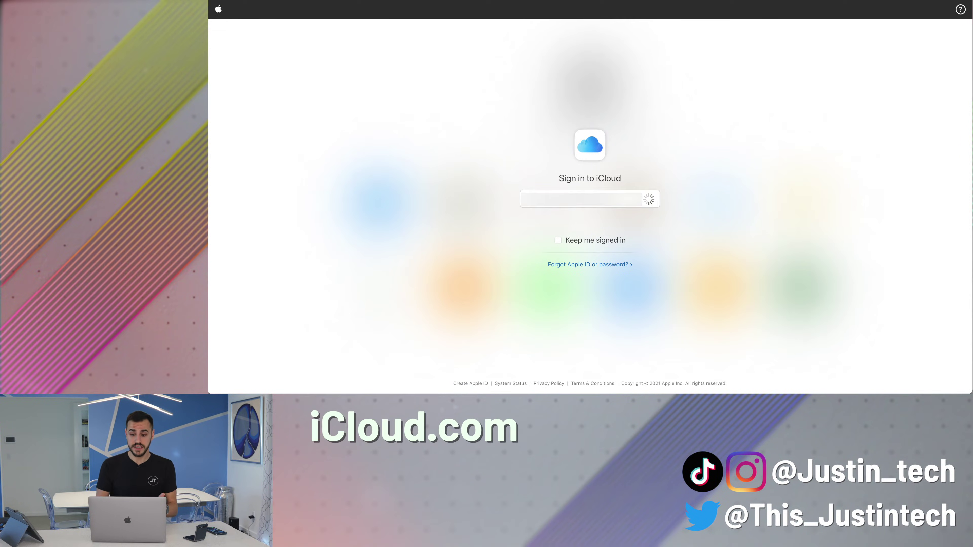
type("**********")
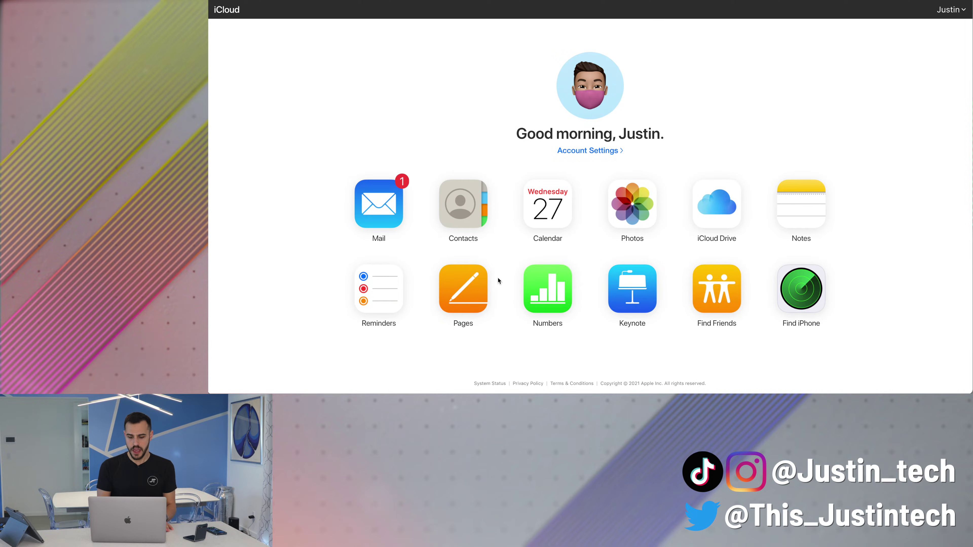
- Open iCloud Contacts and look at the gear actions menu
left_click(463, 215)
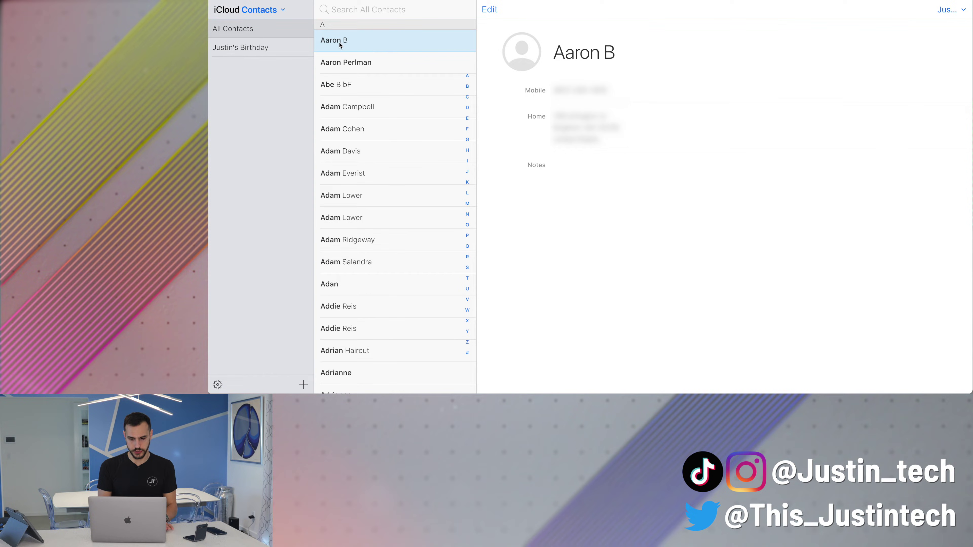
left_click(219, 385)
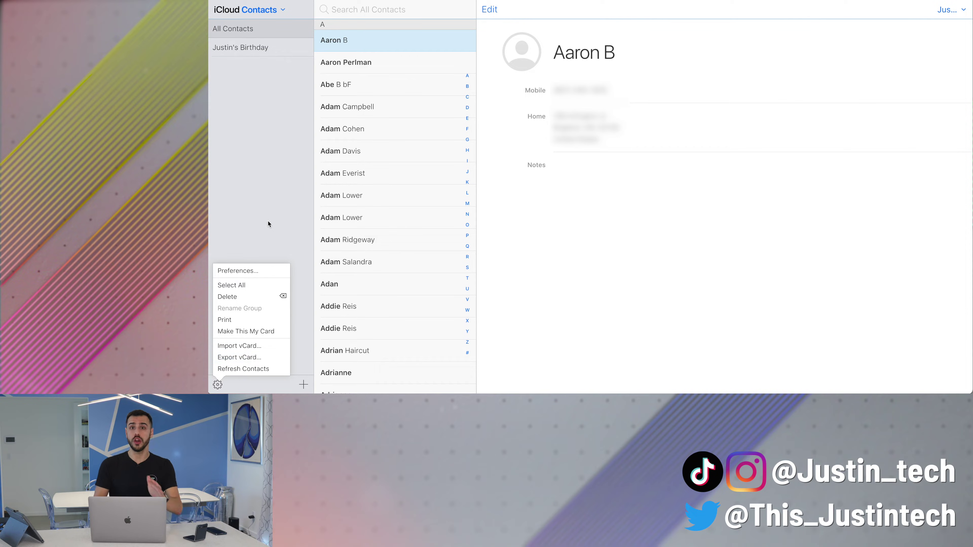
left_click(286, 194)
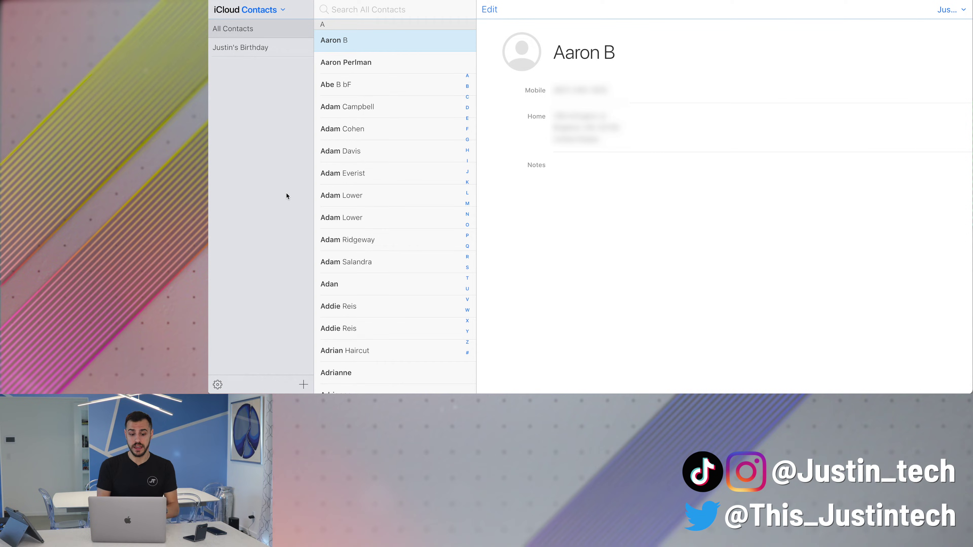
- Select all 1421 contacts and export them as a single vCard file
left_click(372, 130)
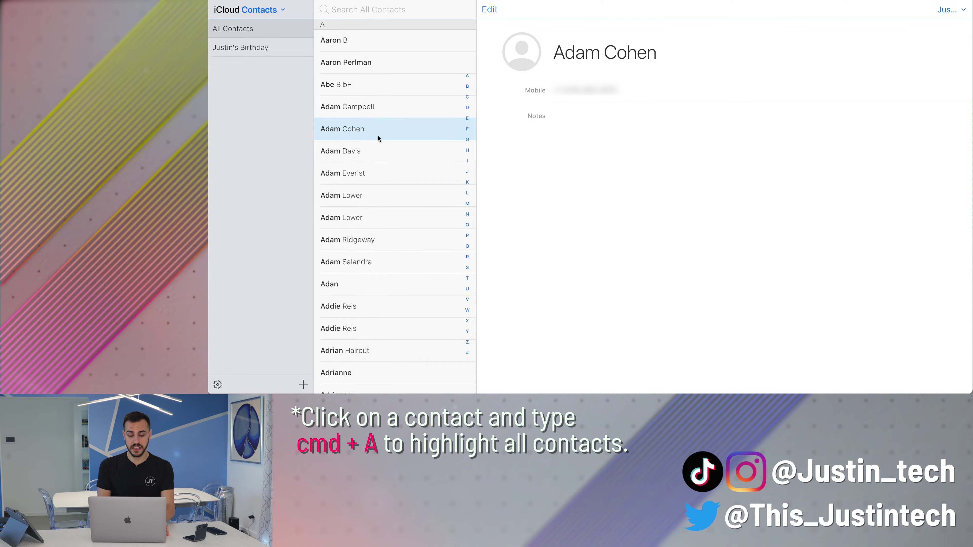
key("super+a")
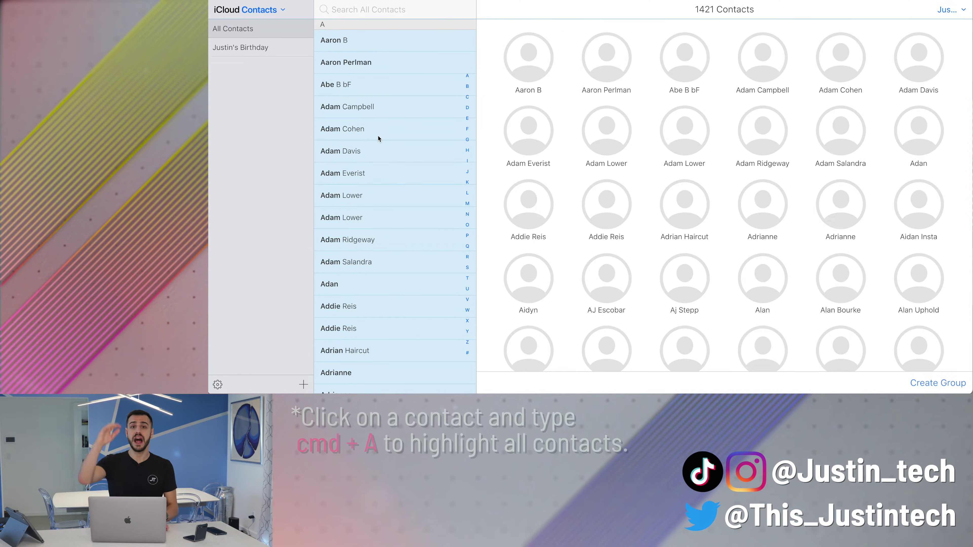
left_click(217, 385)
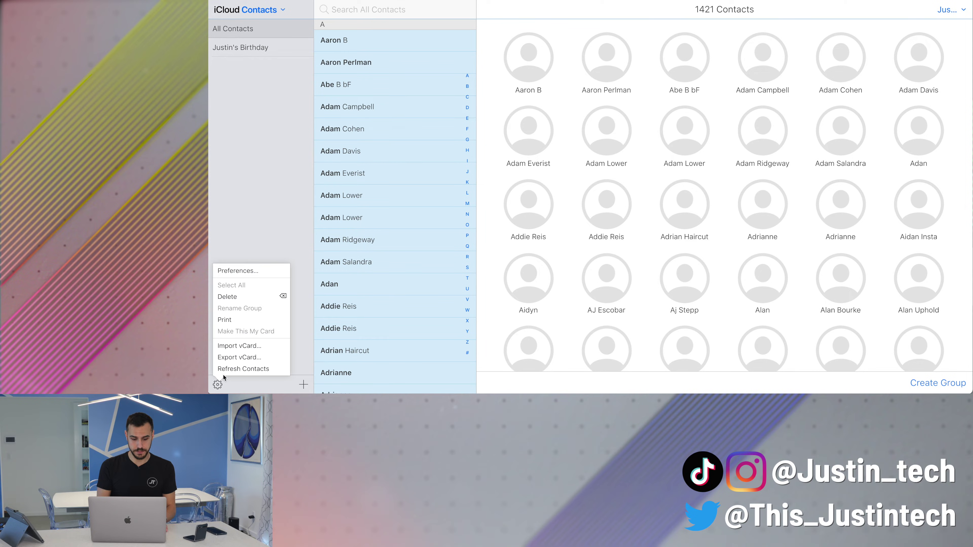
left_click(249, 358)
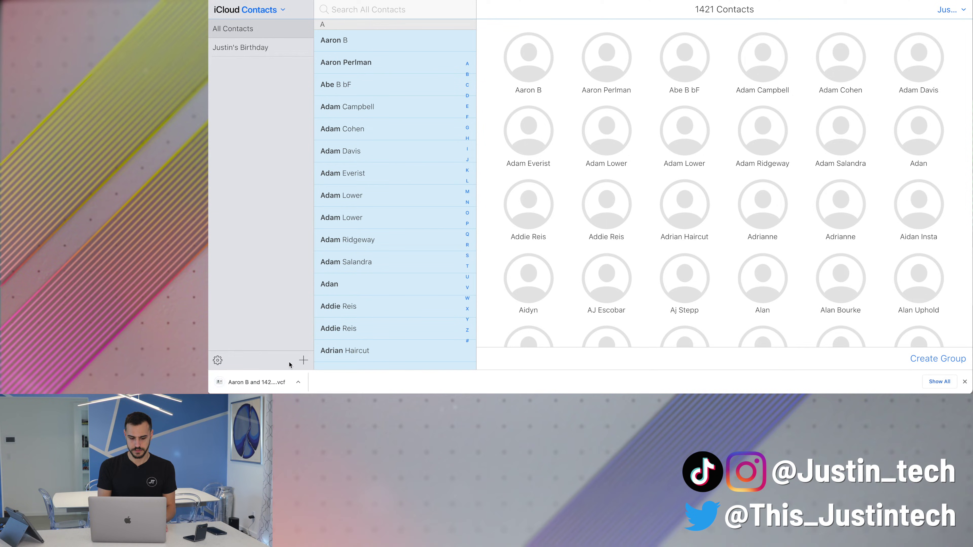
left_click(299, 383)
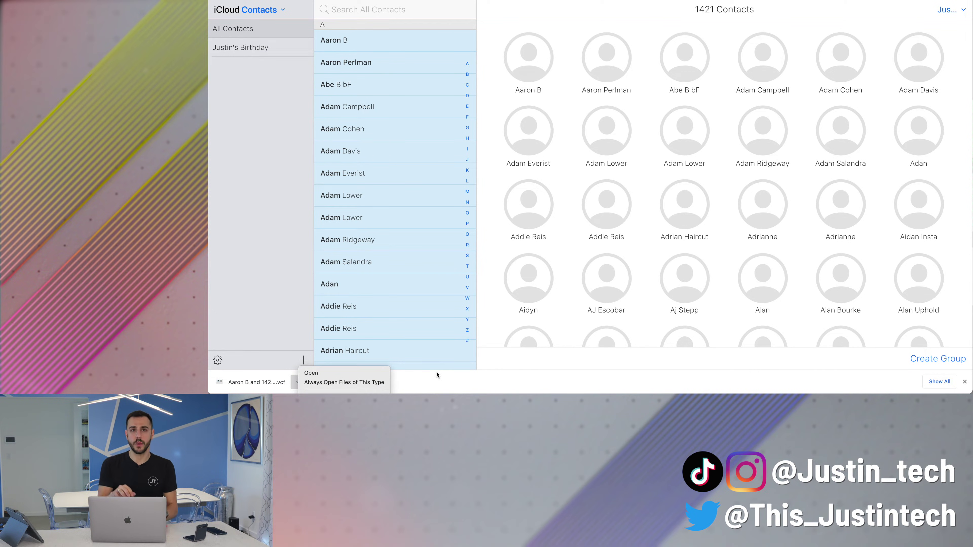
left_click(449, 385)
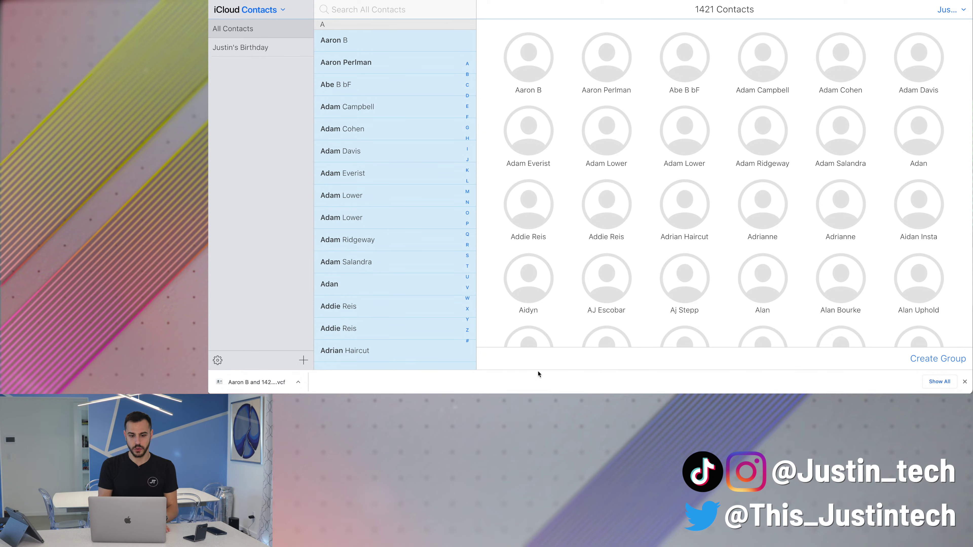
- Confirm the signed-in Google account, then open Google Contacts from the apps grid
key("super+w")
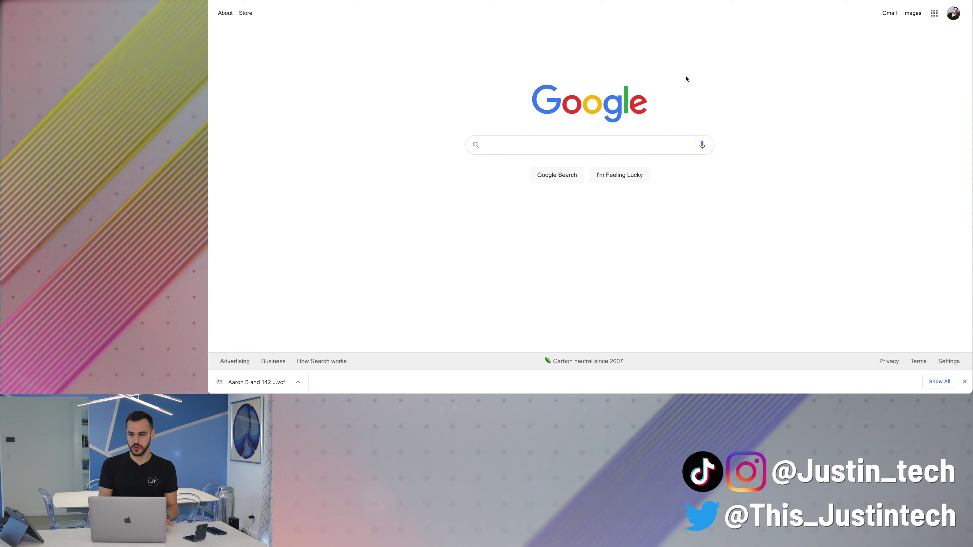
left_click(954, 14)
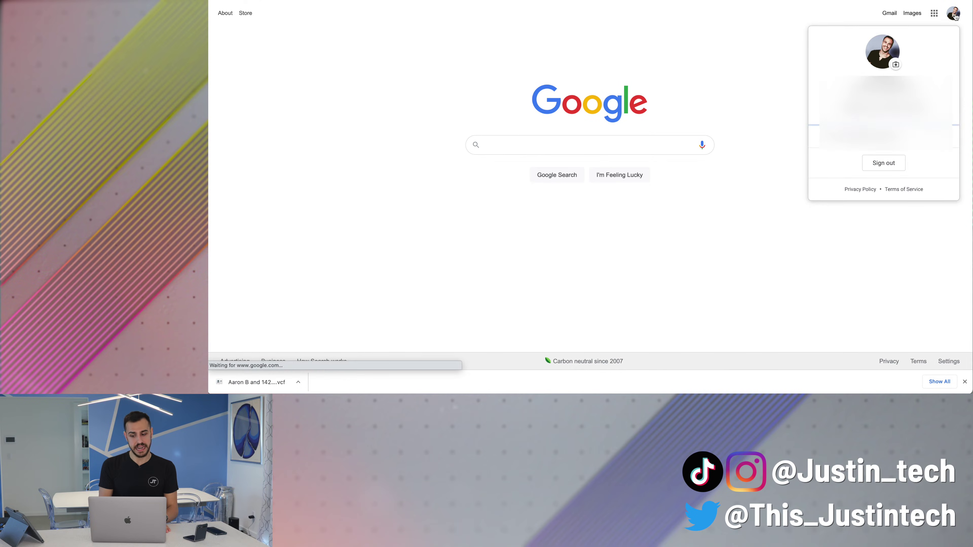
left_click(788, 98)
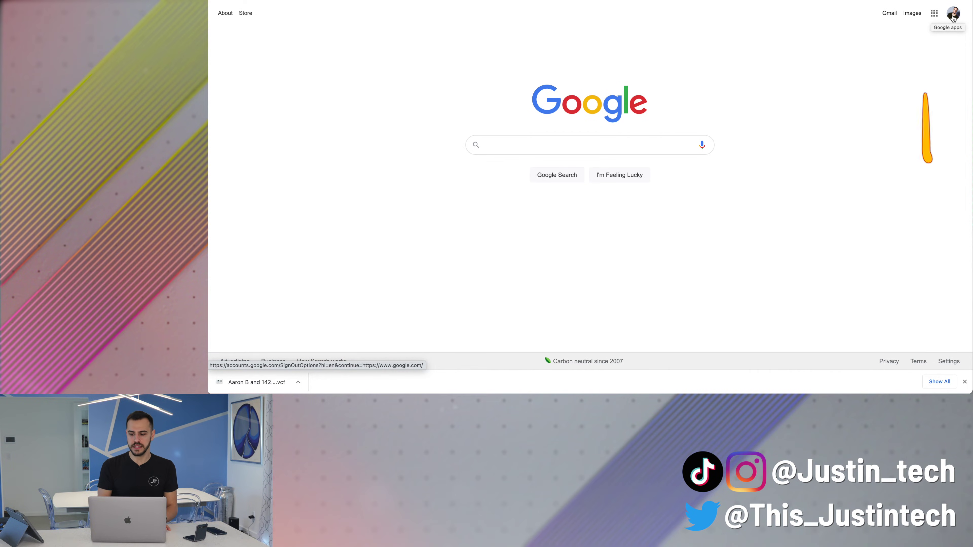
left_click(935, 18)
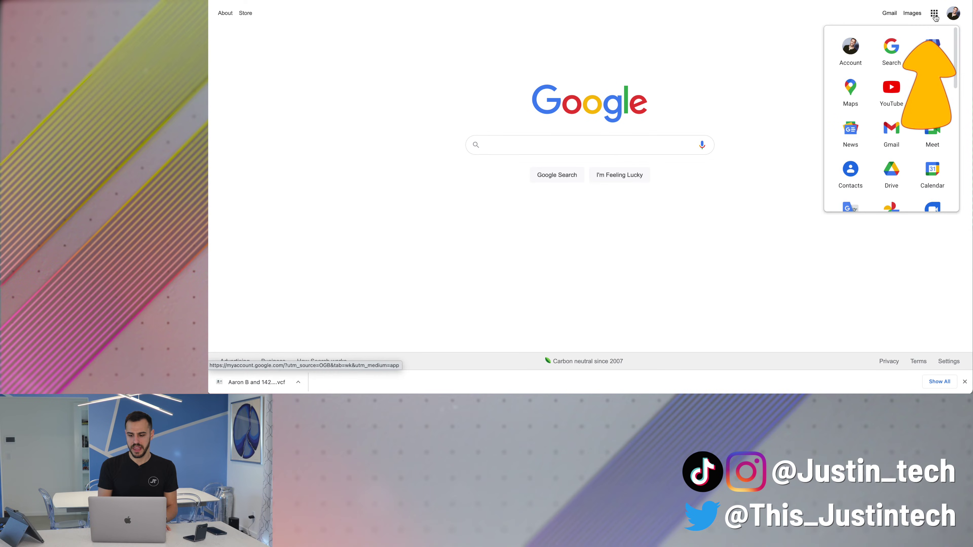
scroll(892, 135, "down", 1)
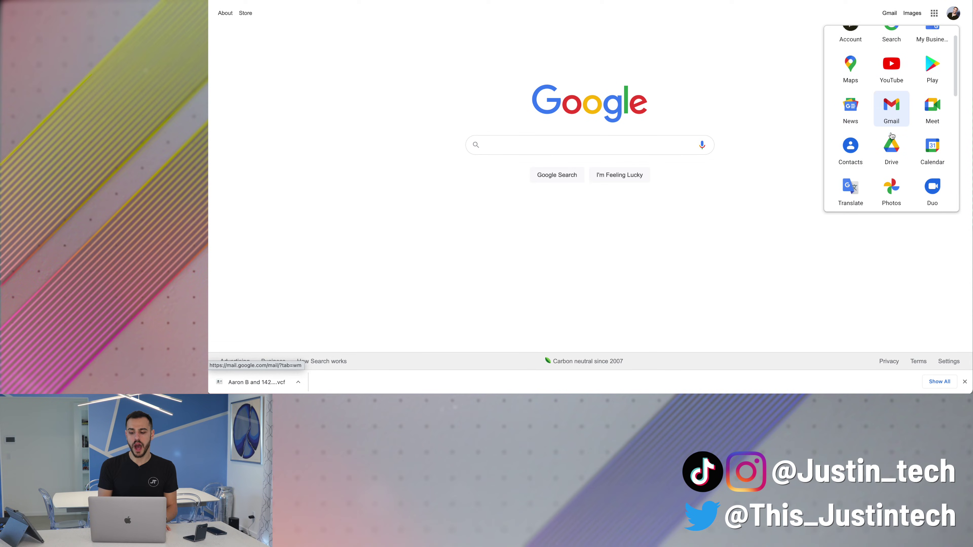
left_click(851, 150)
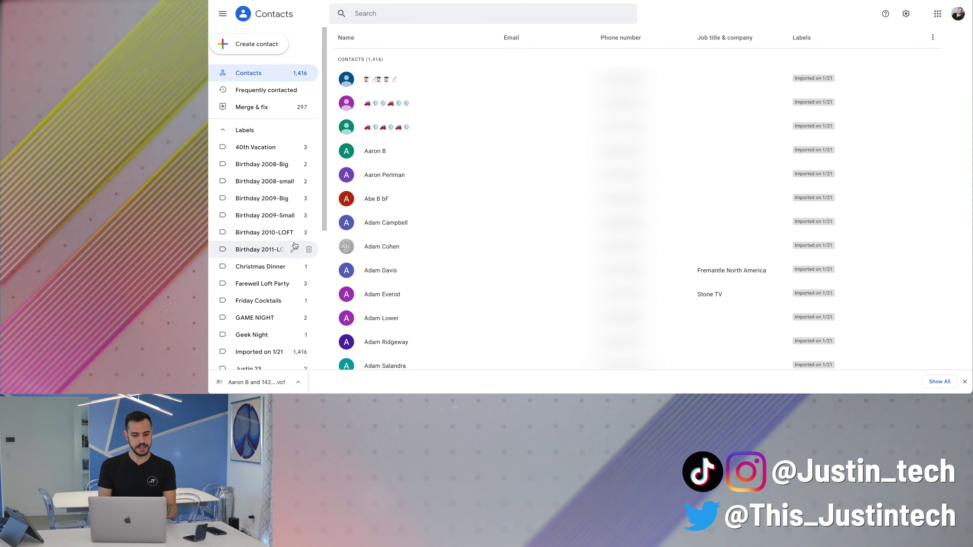
scroll(295, 245, "down", 3)
scroll(295, 245, "down", 3)
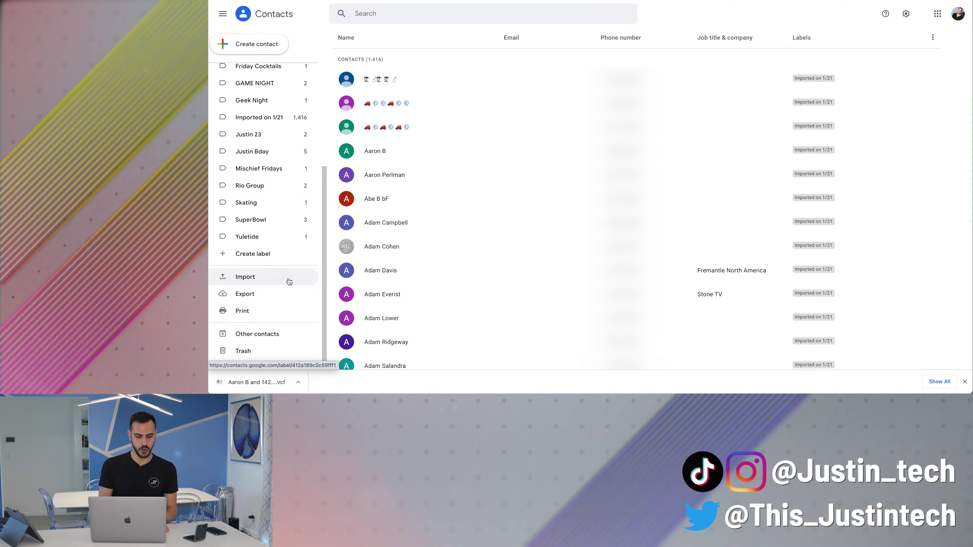
left_click(270, 284)
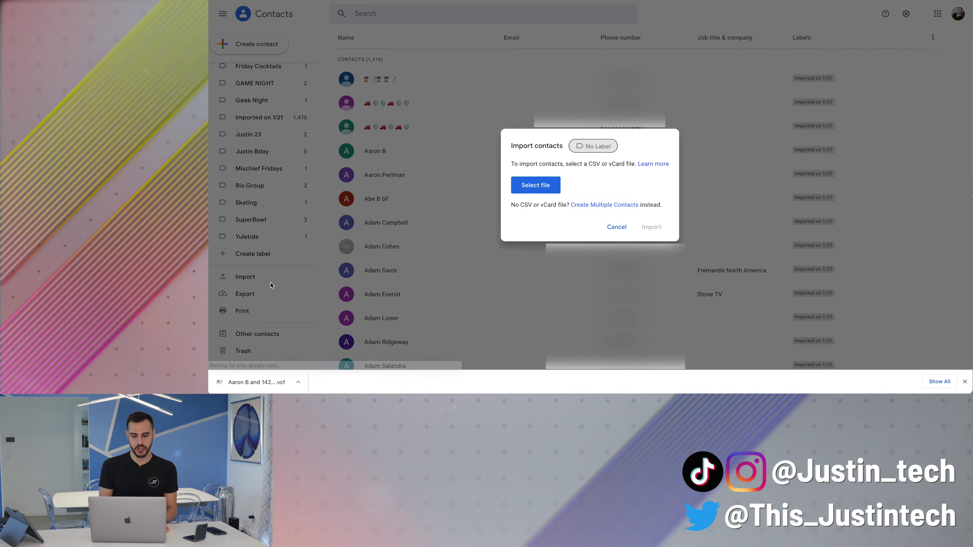
left_click(546, 187)
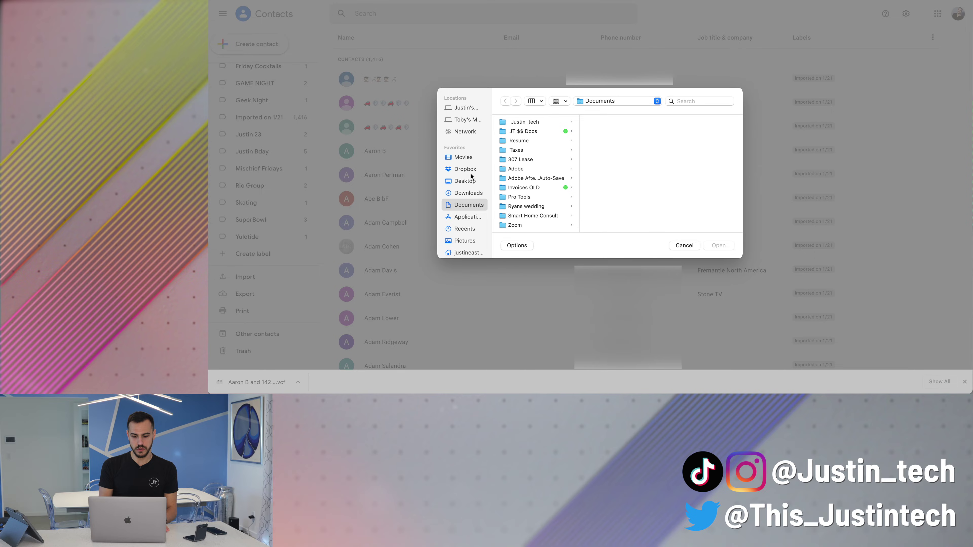
left_click(471, 192)
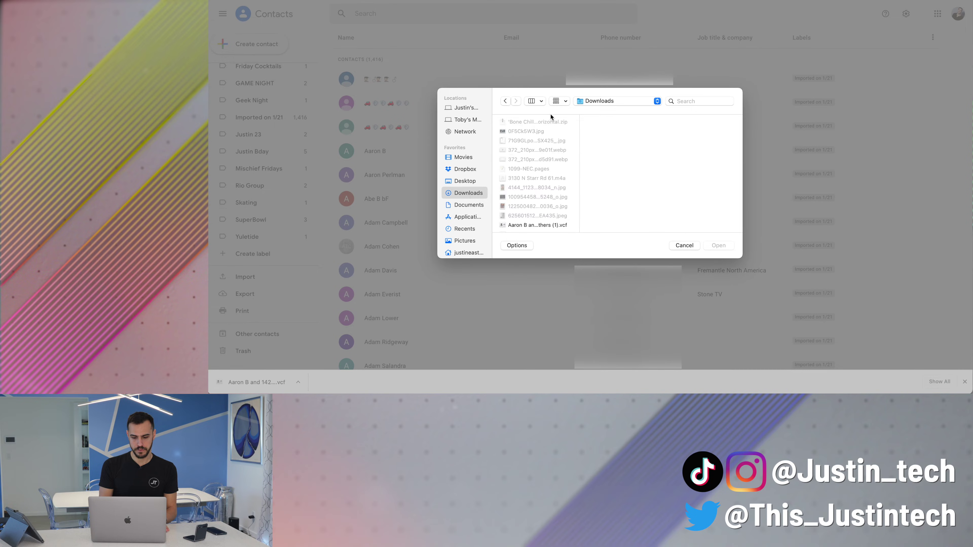
left_click(540, 225)
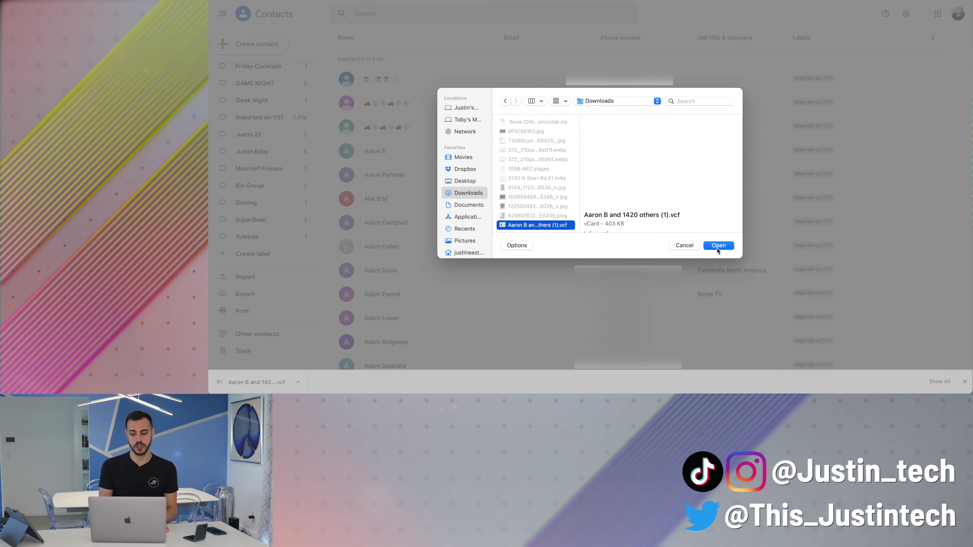
left_click(706, 246)
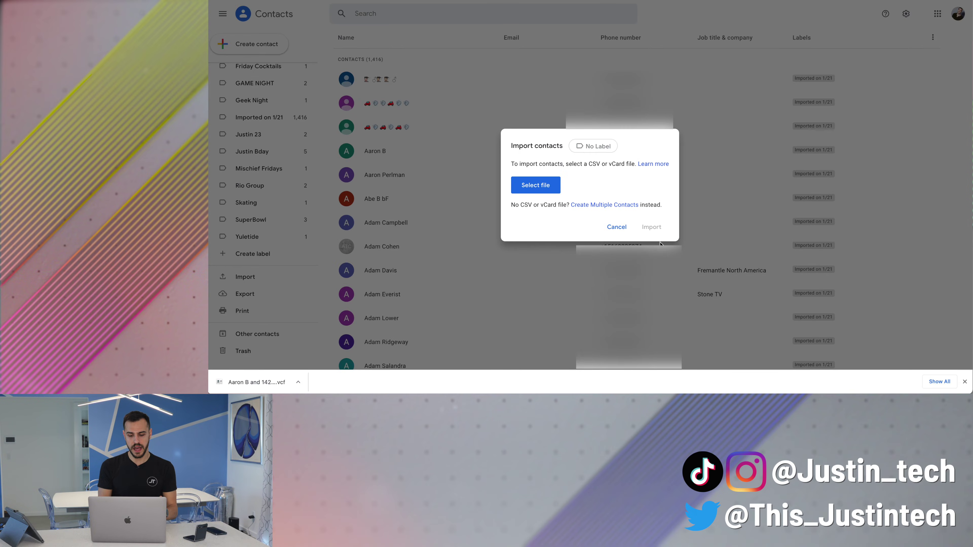
left_click(617, 227)
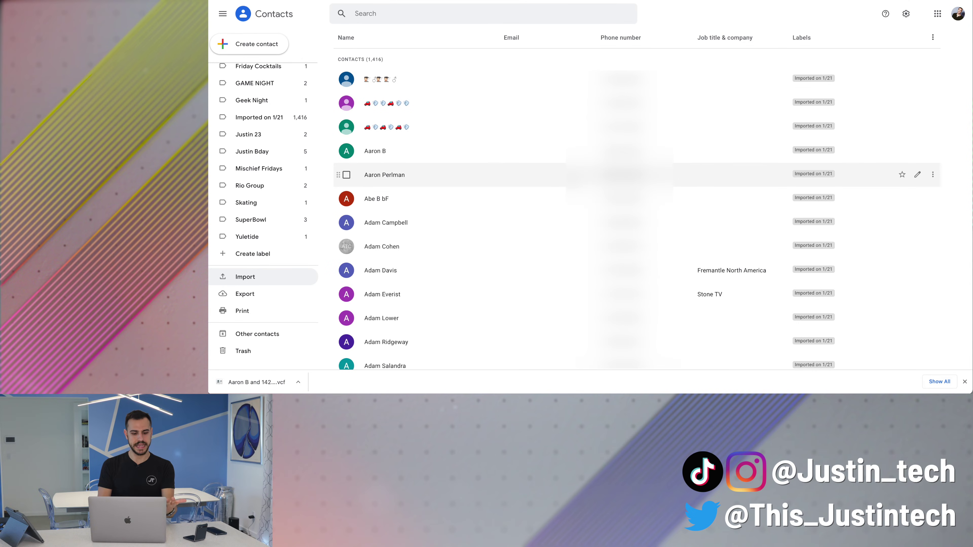
- Export all 1,416 Google contacts as a vCard for iOS, downloading contacts.vcf
scroll(421, 175, "down", 2)
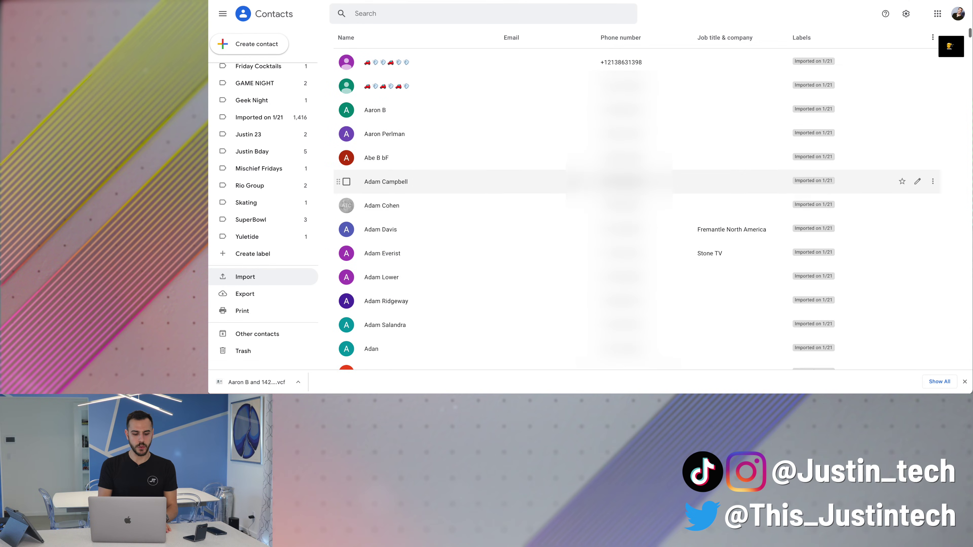
left_click(253, 293)
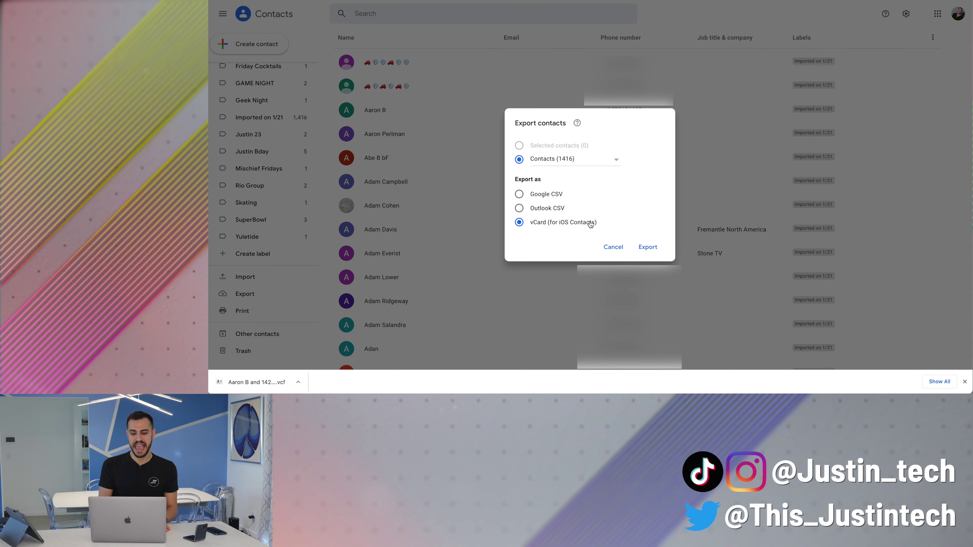
left_click(648, 248)
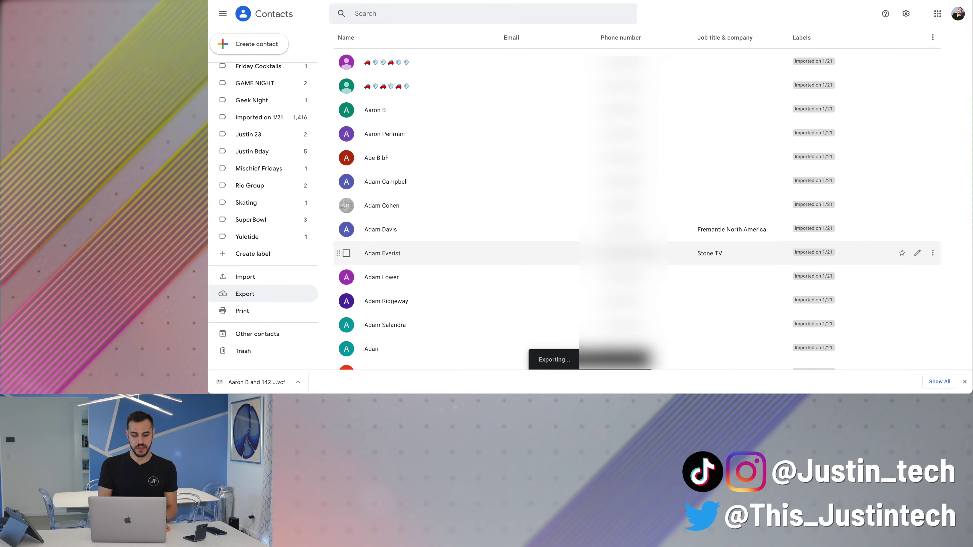
left_click(298, 382)
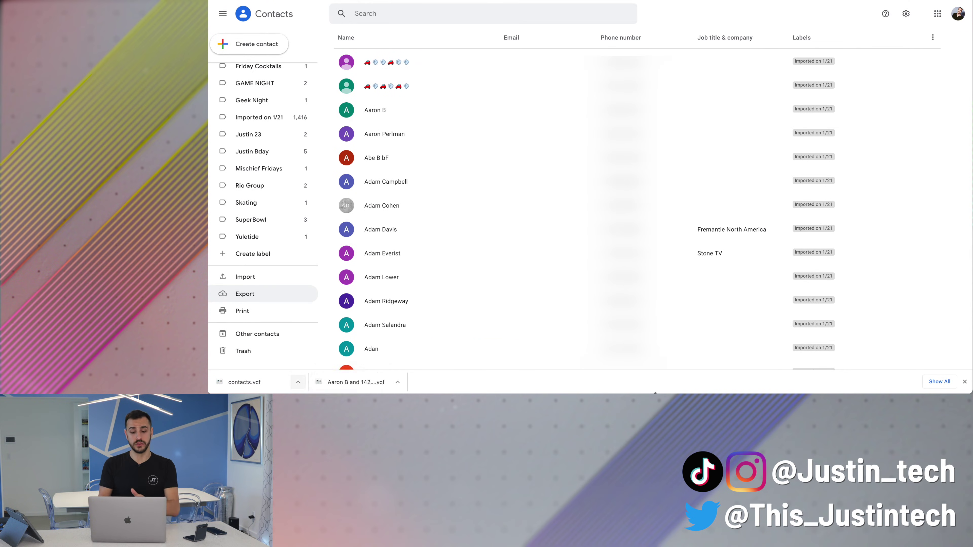
- Quick Look contacts.vcf in Finder's Downloads folder to confirm it holds 1,416 contacts
mouse_move(290, 392)
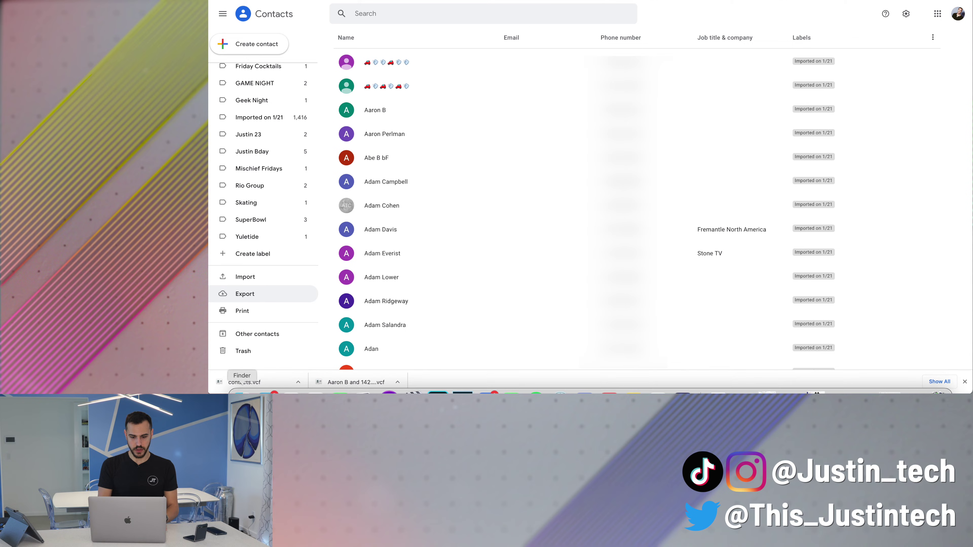
left_click(241, 392)
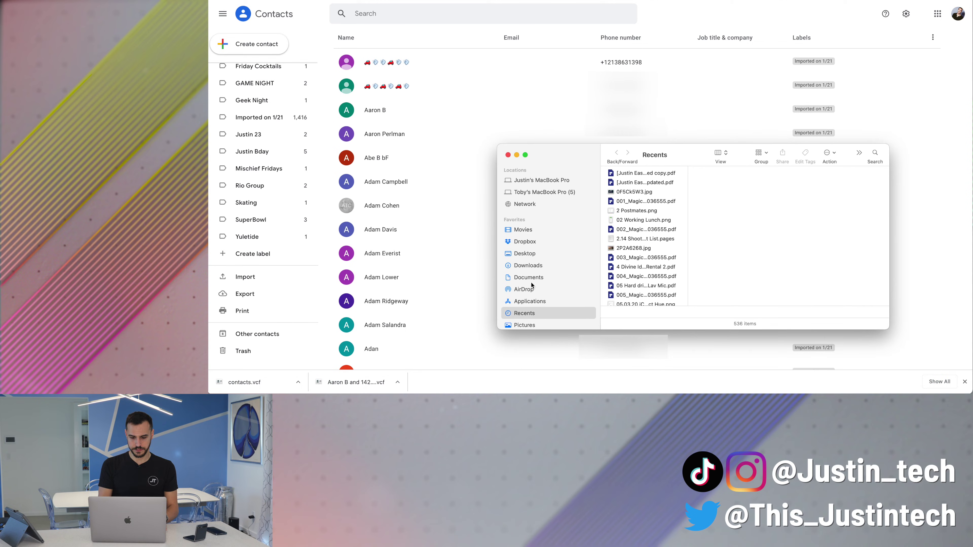
left_click(536, 266)
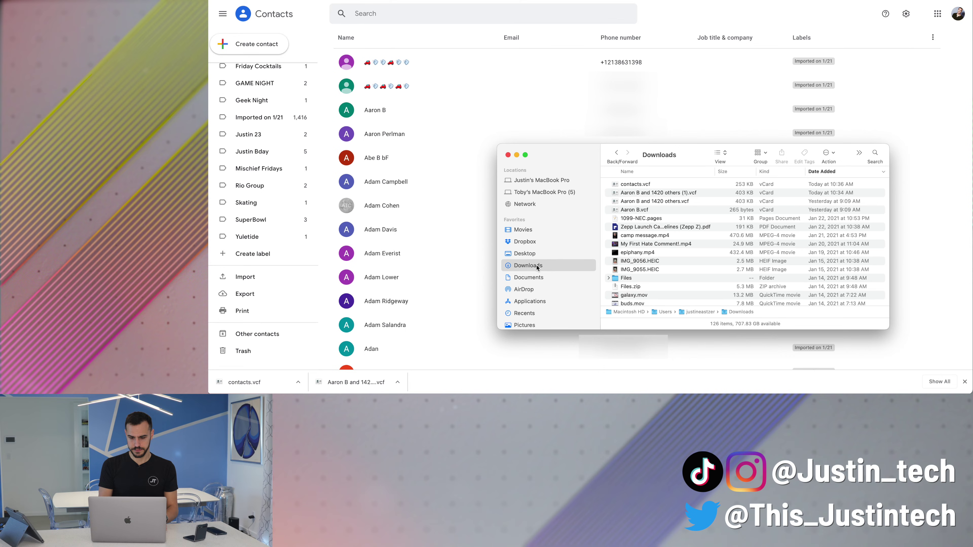
left_click(642, 187)
key("space")
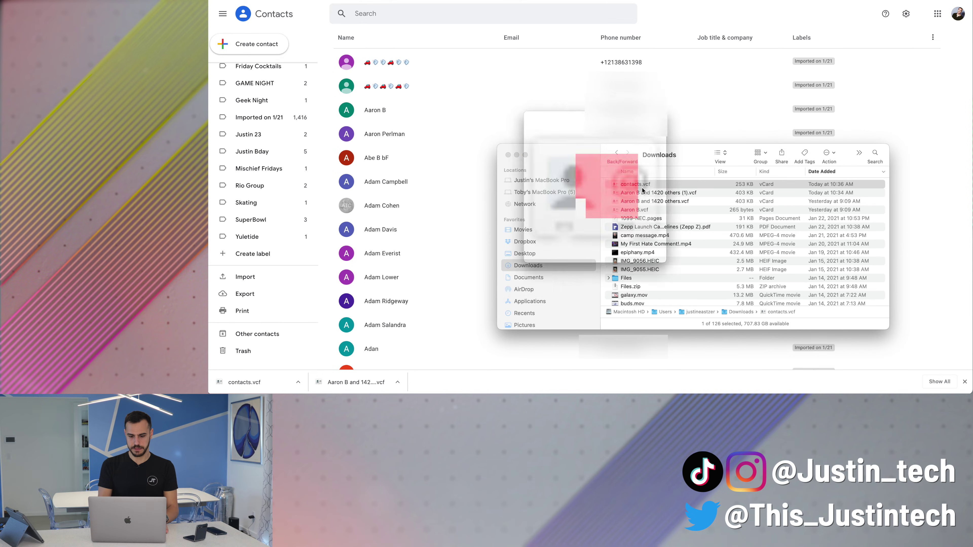
scroll(600, 227, "down", 10)
scroll(600, 227, "down", 10)
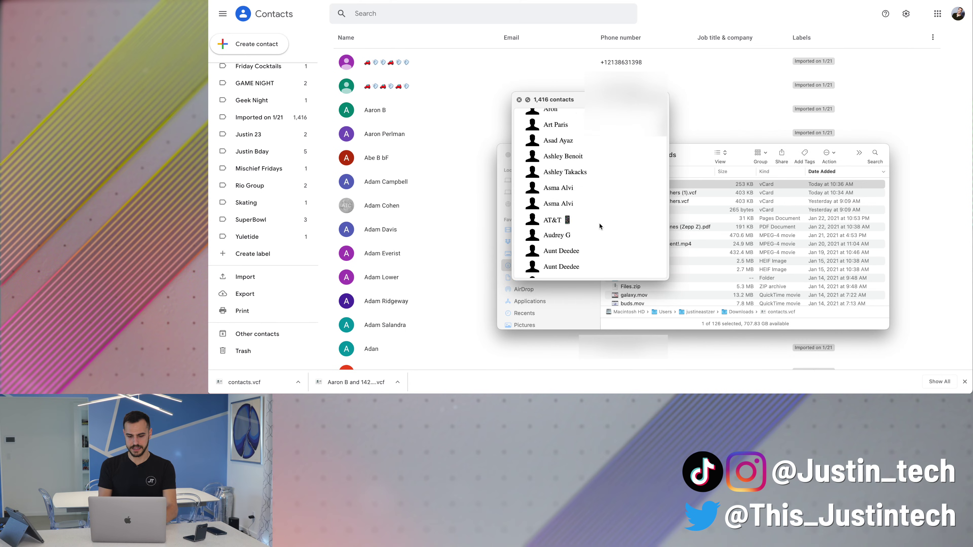
key("space")
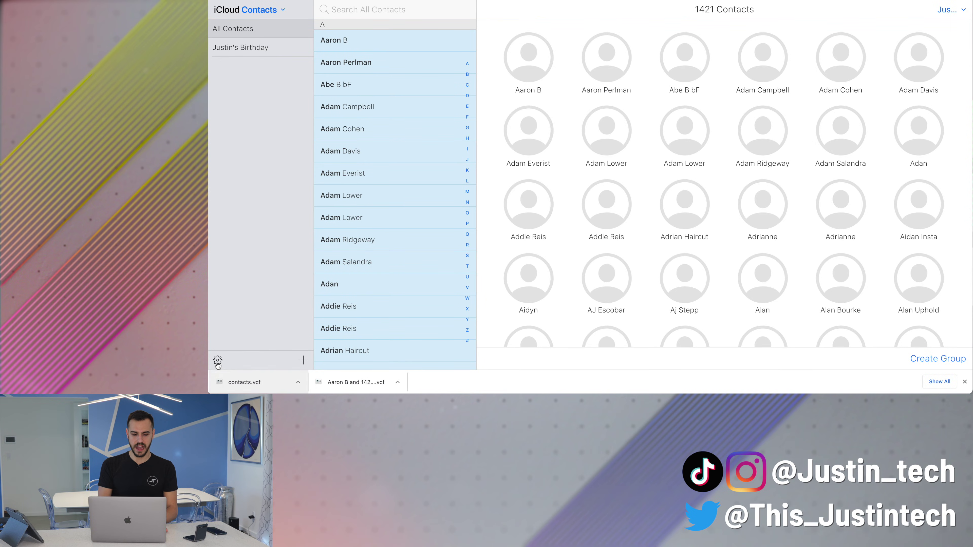
- Start an iCloud vCard import and choose contacts.vcf (253 KB) from Downloads
left_click(218, 360)
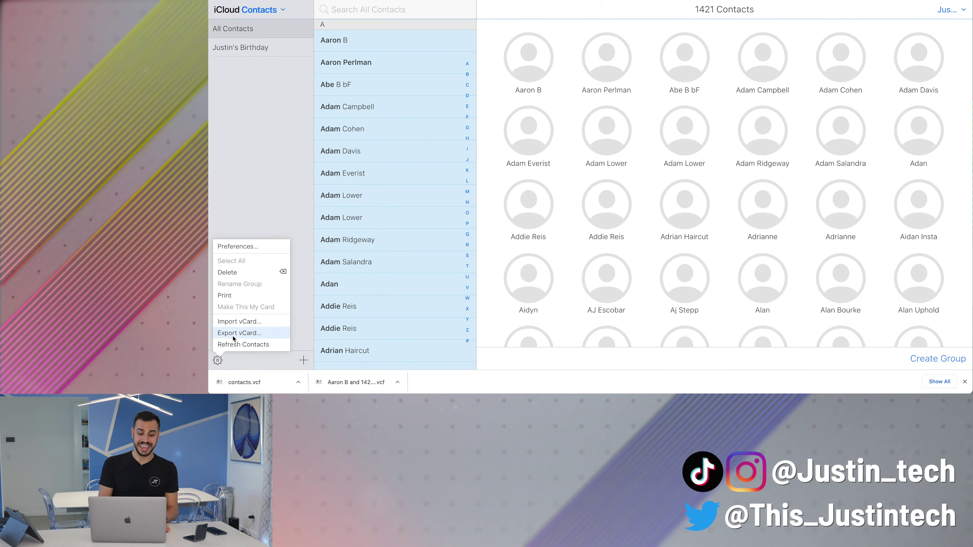
left_click(241, 322)
scroll(544, 172, "down", 10)
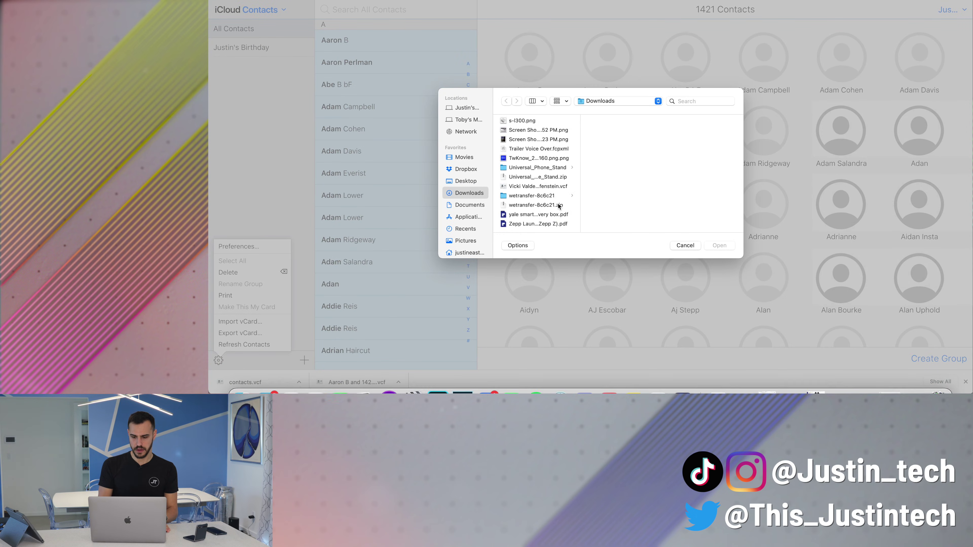
left_click(540, 120)
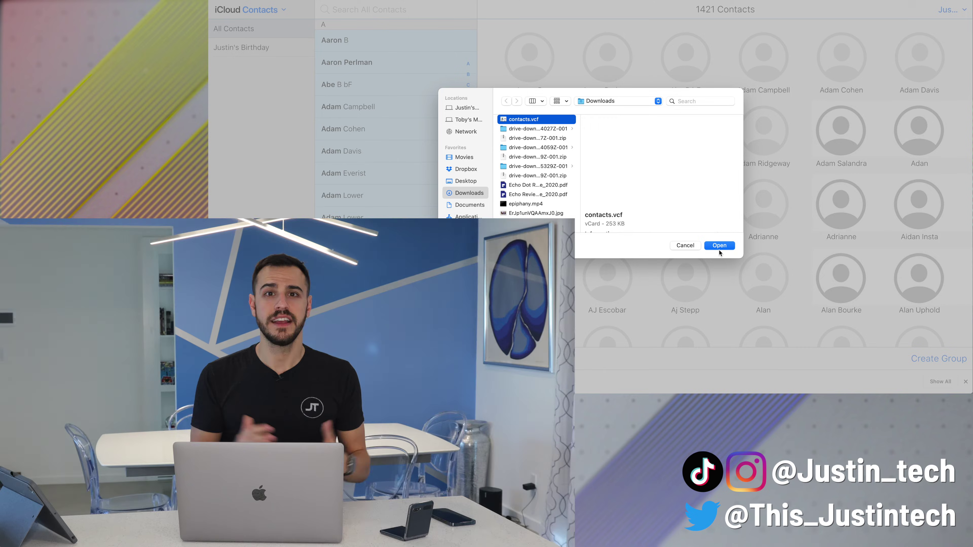